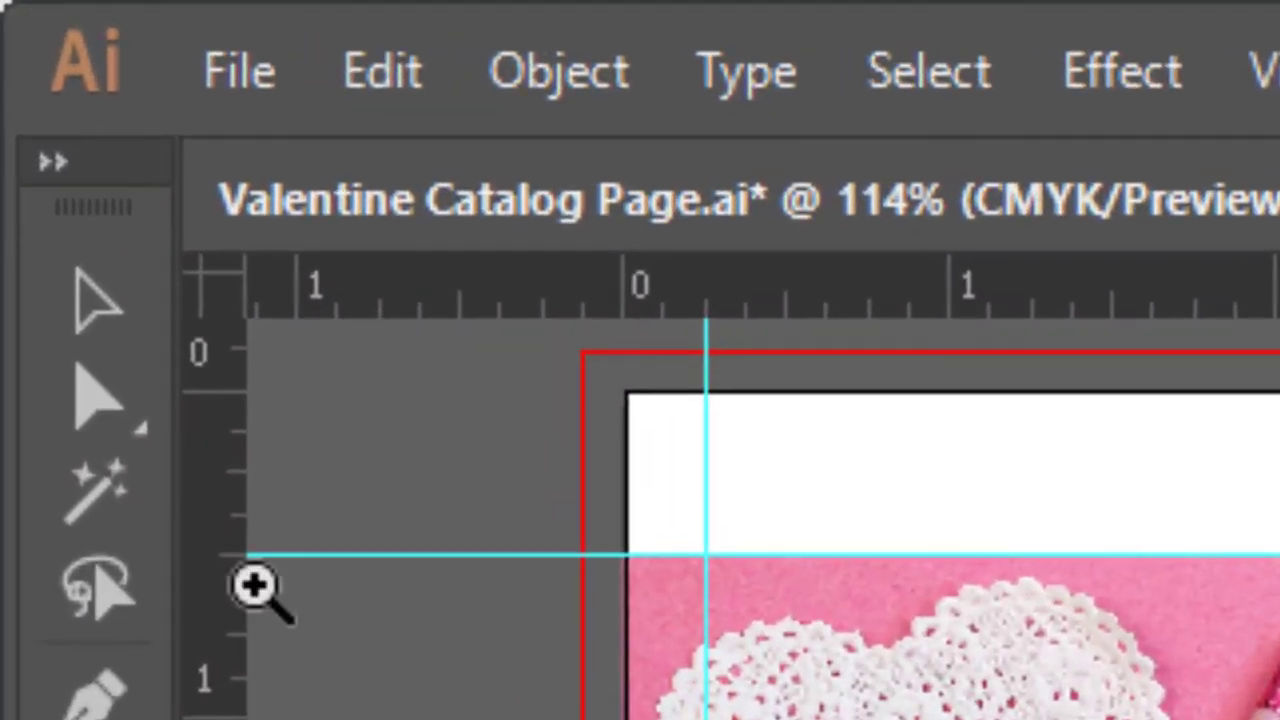
# - Open the New Document dialog from the File menu
pyautogui.click(212, 70)
pyautogui.click(258, 175)
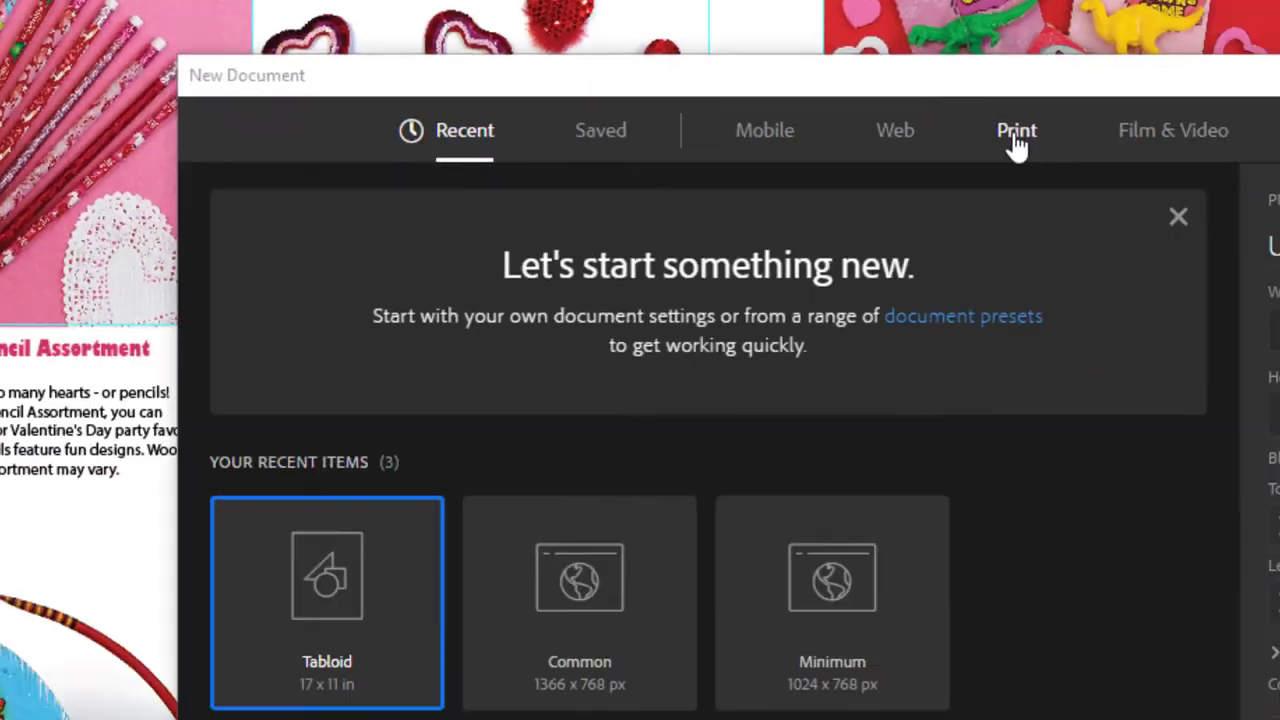
# - Choose the Tabloid print preset, name it 'Valentine Catalog' plus the author's name, landscape, inches
pyautogui.click(1017, 140)
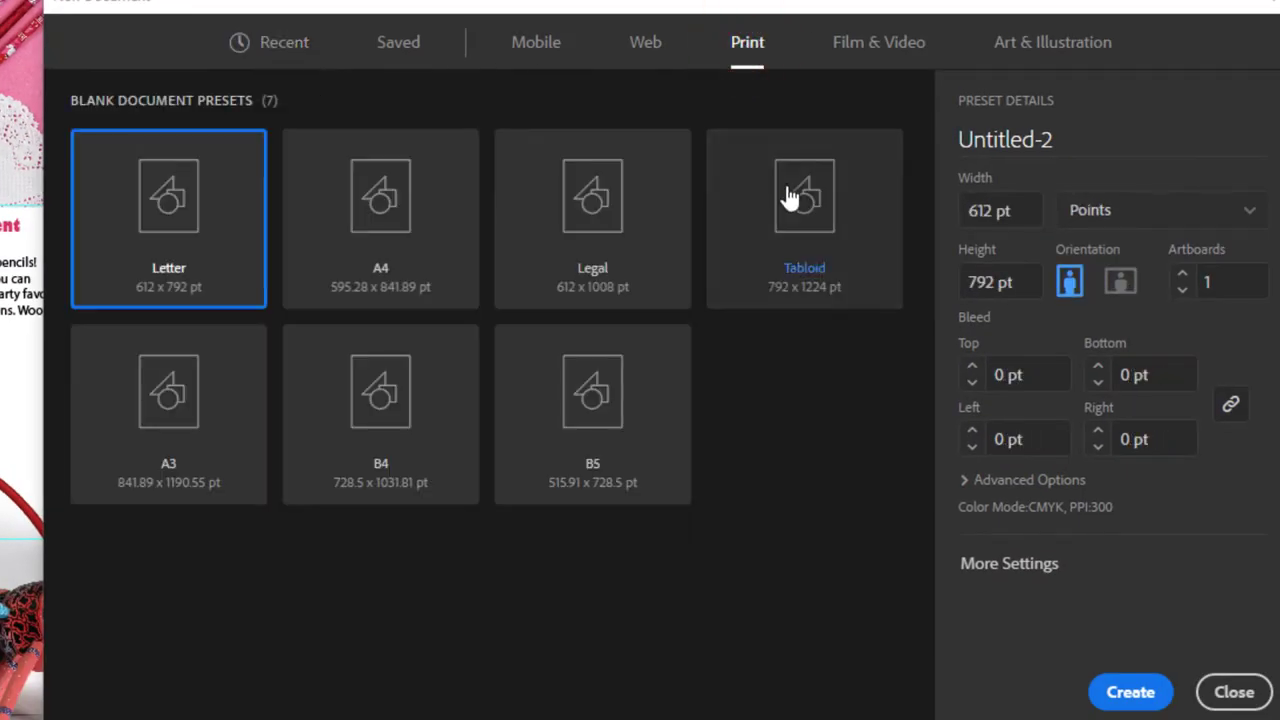
pyautogui.click(790, 190)
pyautogui.click(1097, 140)
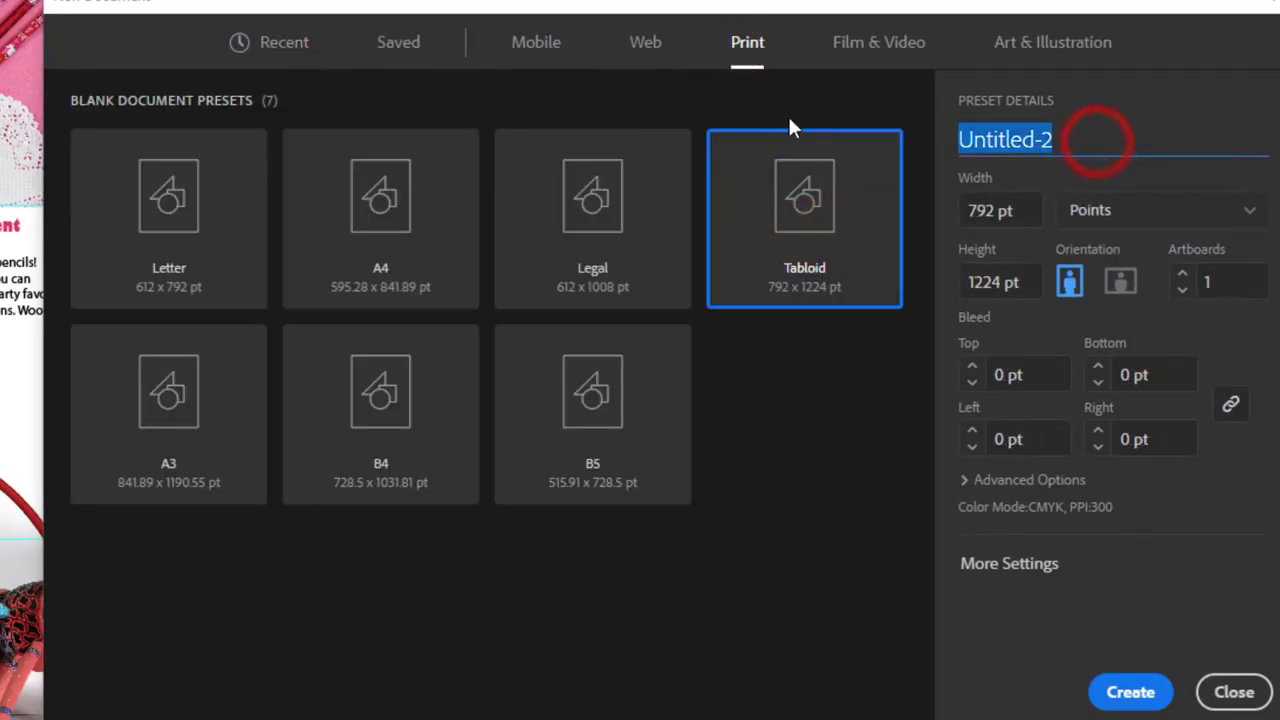
pyautogui.write('Val')
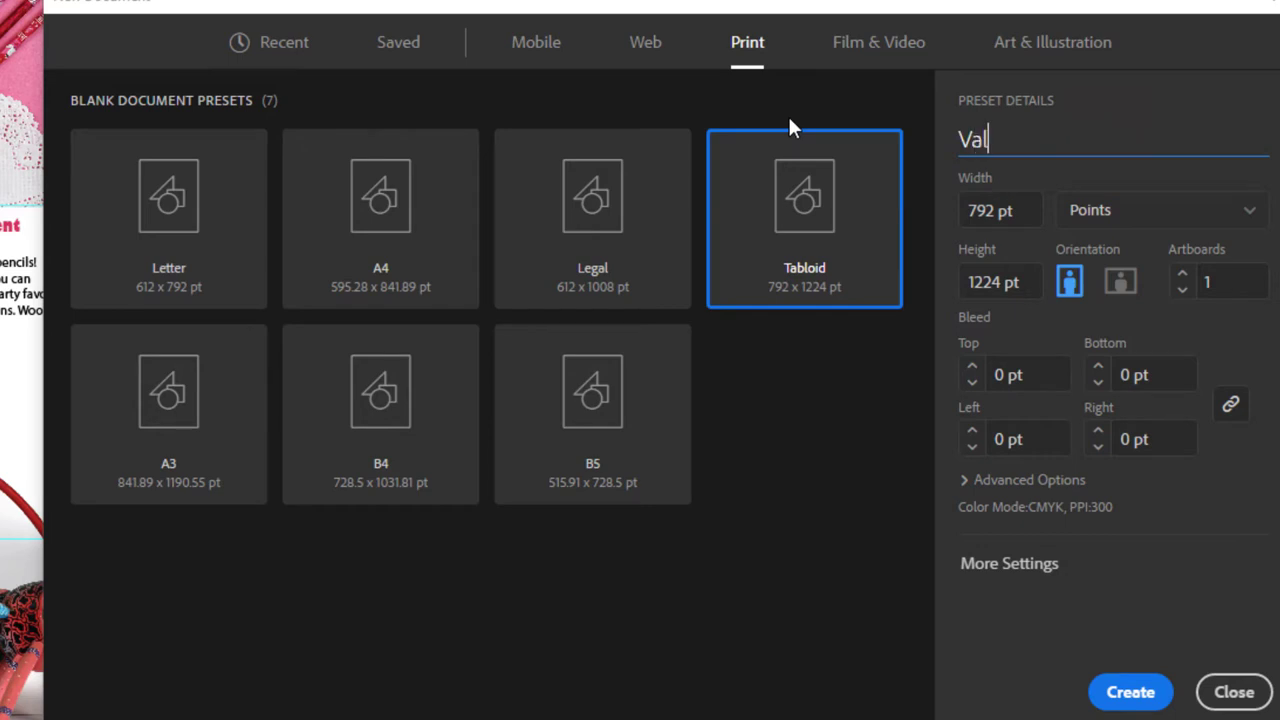
pyautogui.write('entine C')
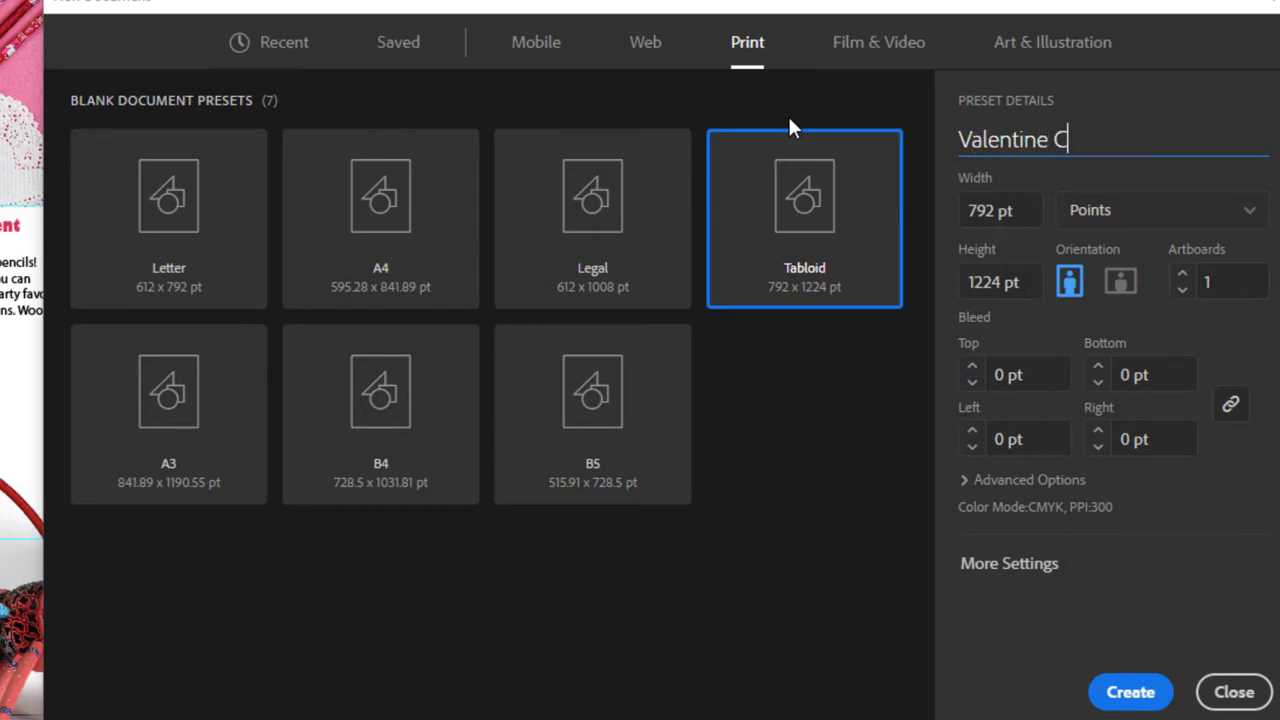
pyautogui.write('atalog Justine')
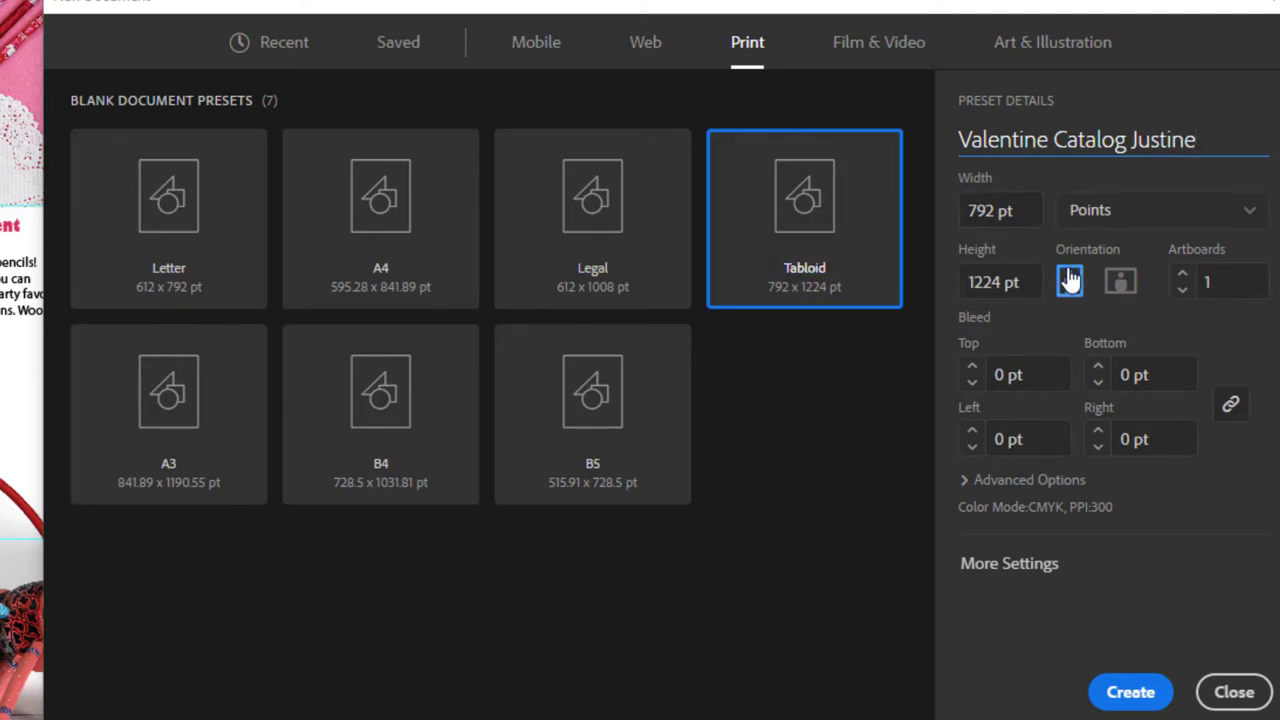
pyautogui.click(1121, 283)
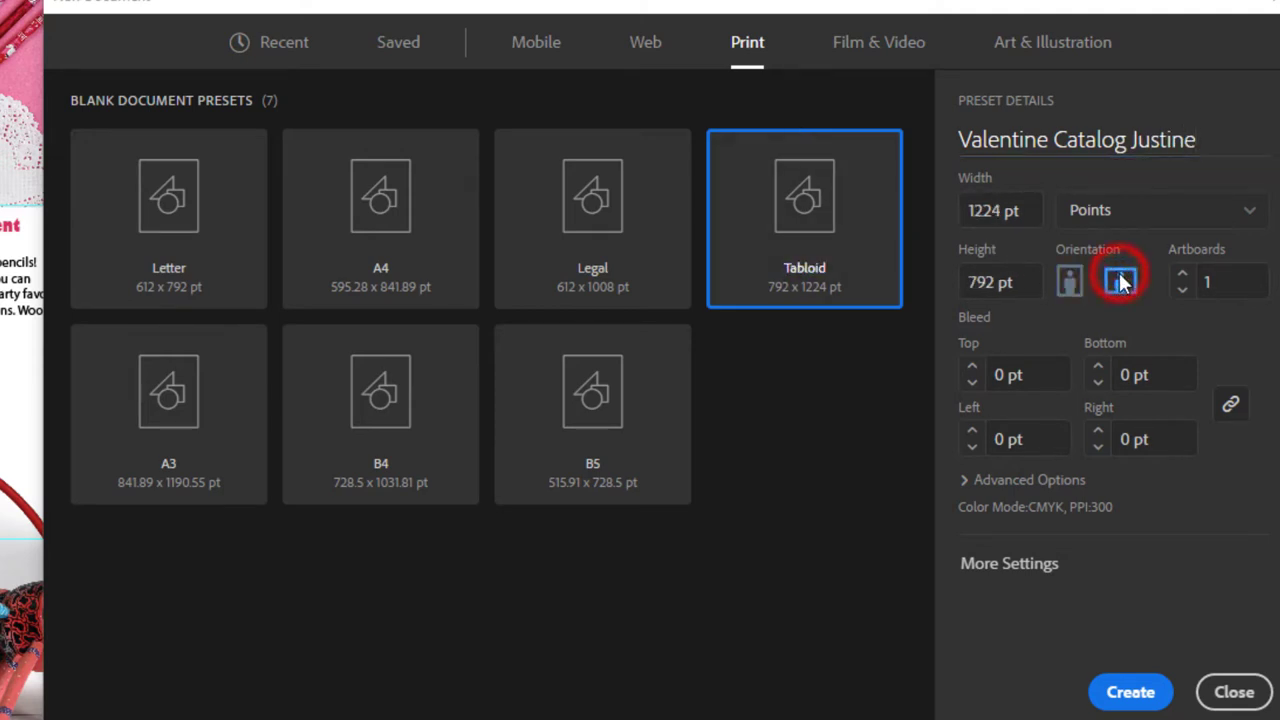
pyautogui.click(1092, 215)
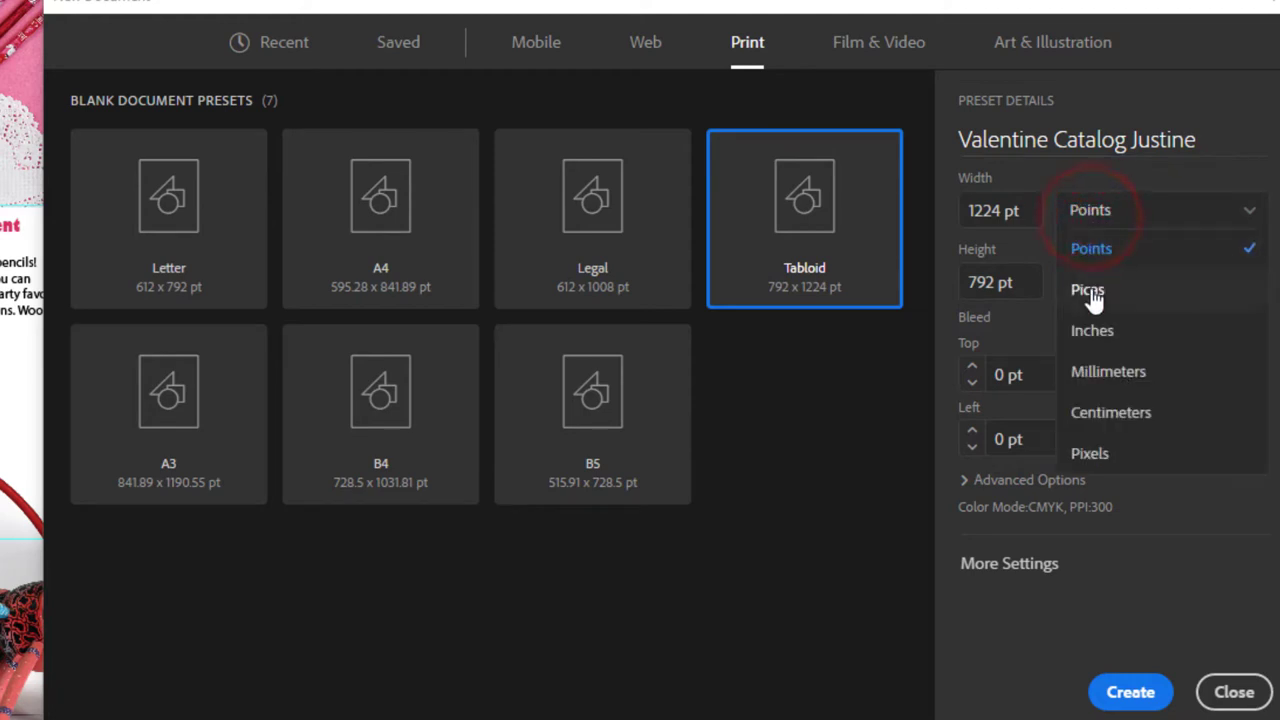
pyautogui.click(1094, 332)
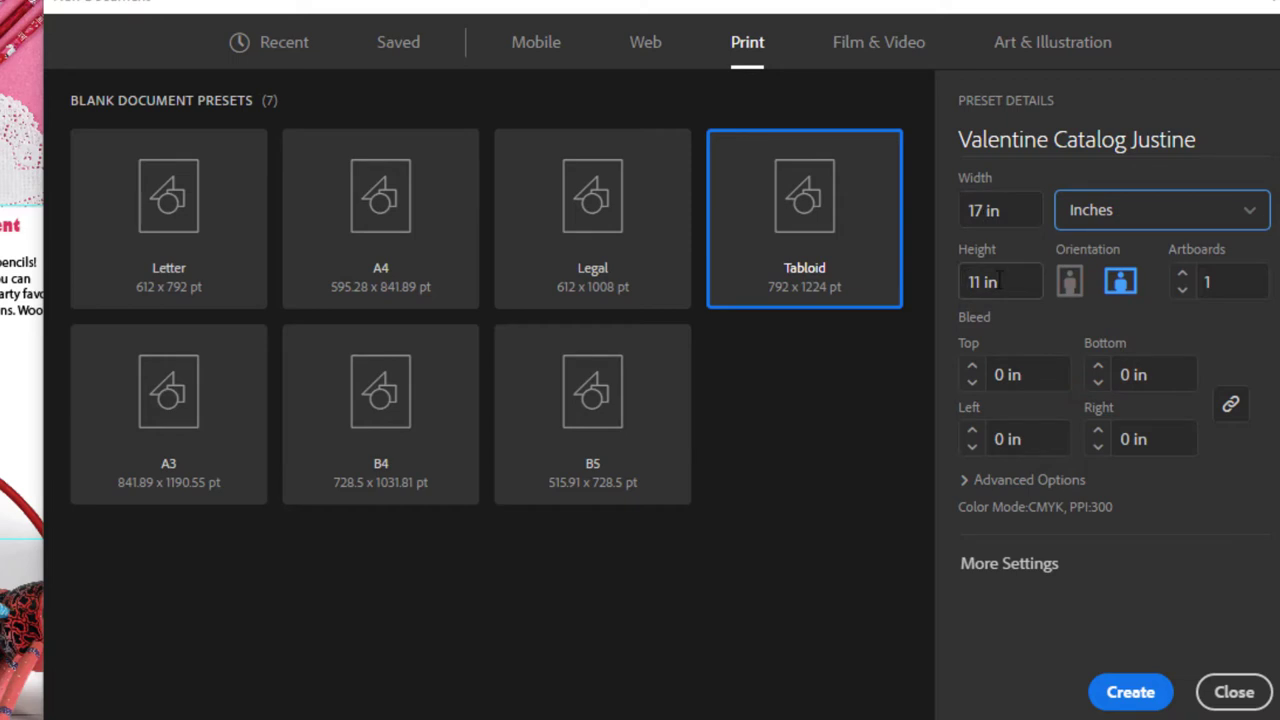
# - Enter .125 in as the top bleed so all four linked bleed sides update
pyautogui.click(996, 376)
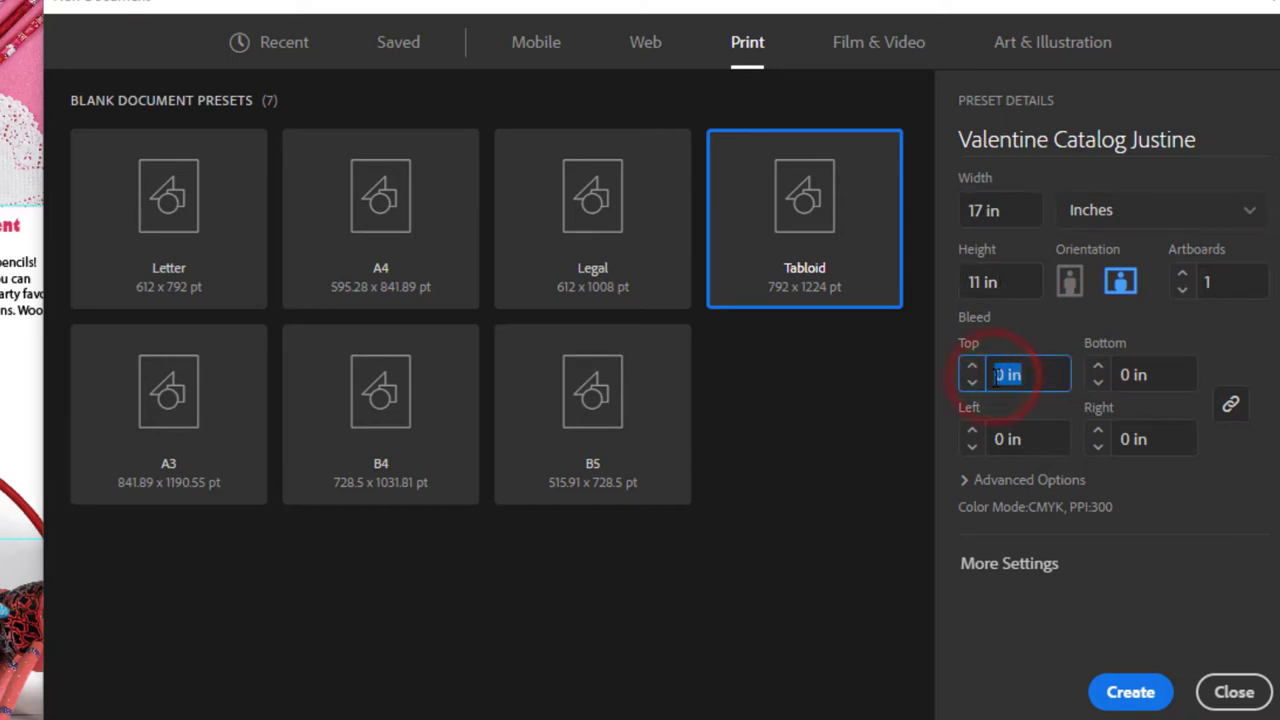
pyautogui.write('.125 in')
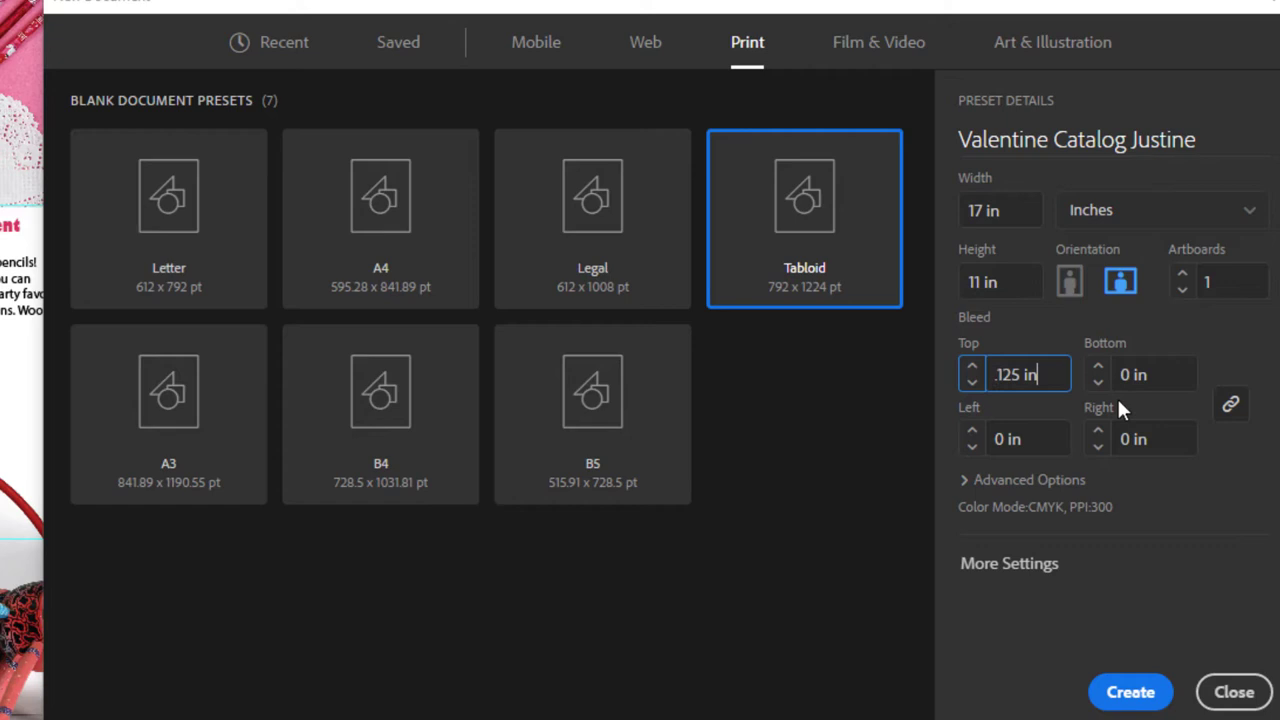
pyautogui.click(1138, 375)
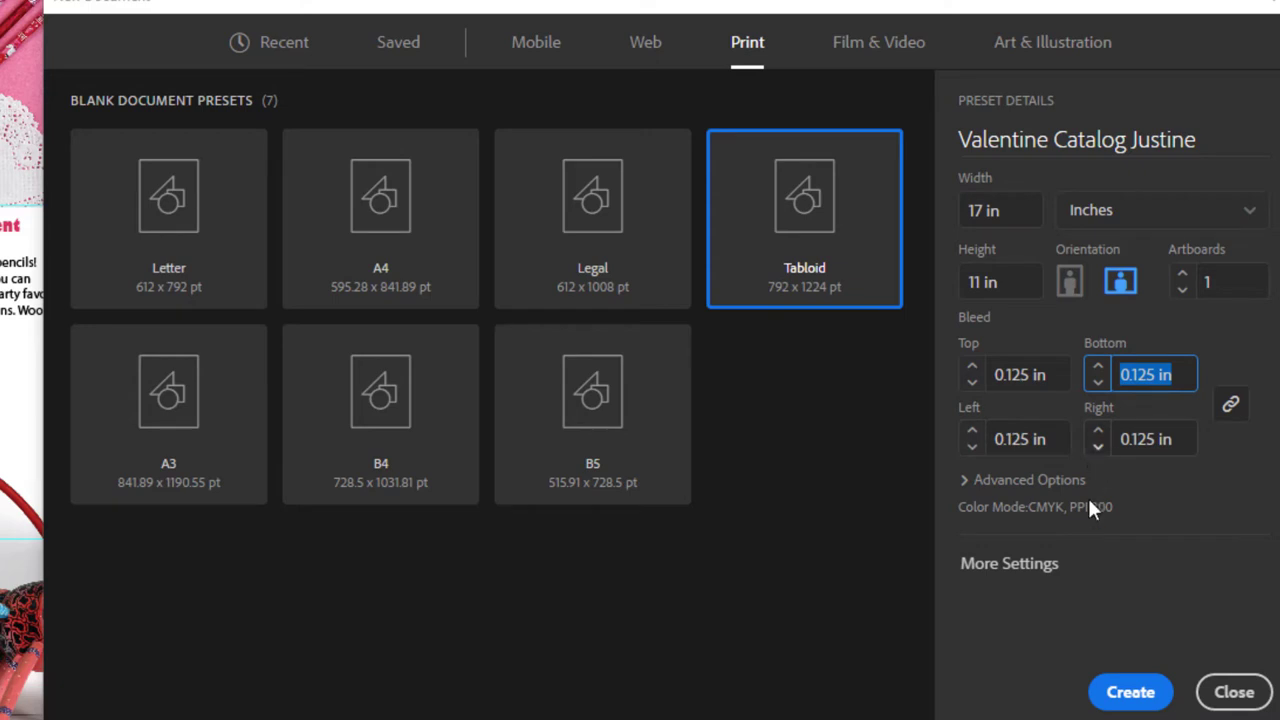
# - Create the document and turn on rulers with View > Rulers > Show Rulers
pyautogui.click(1130, 692)
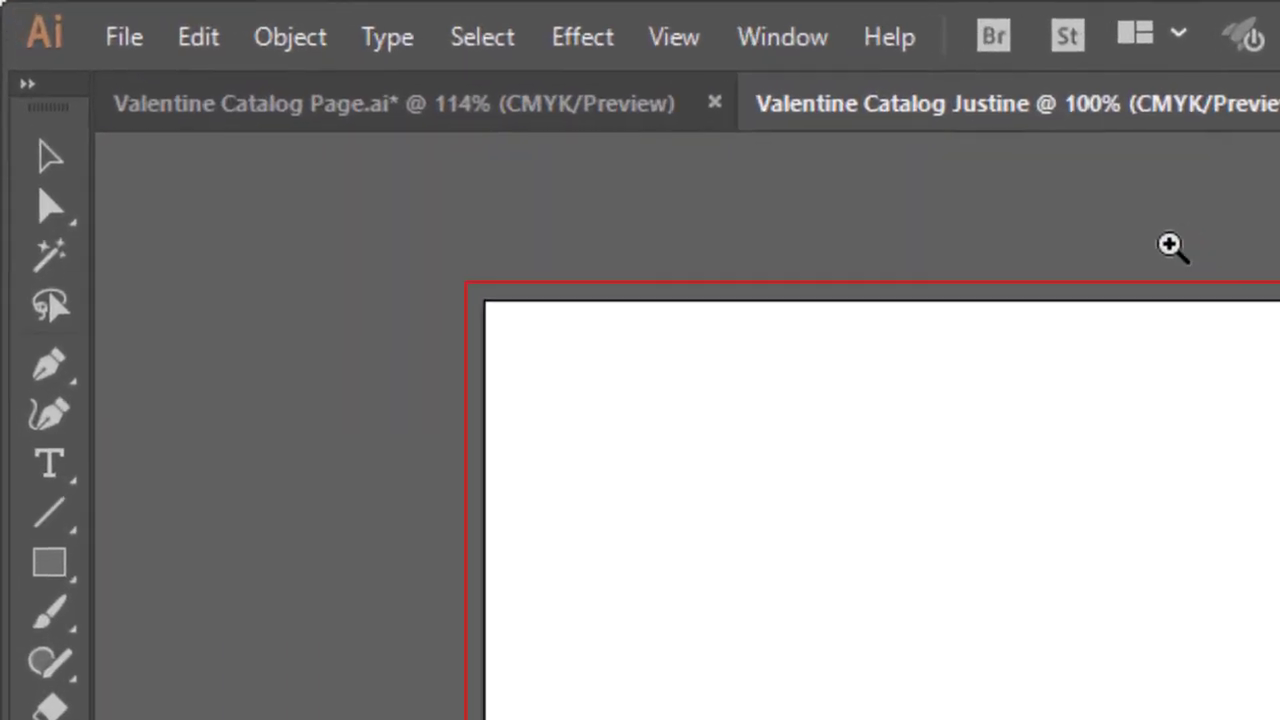
pyautogui.click(670, 35)
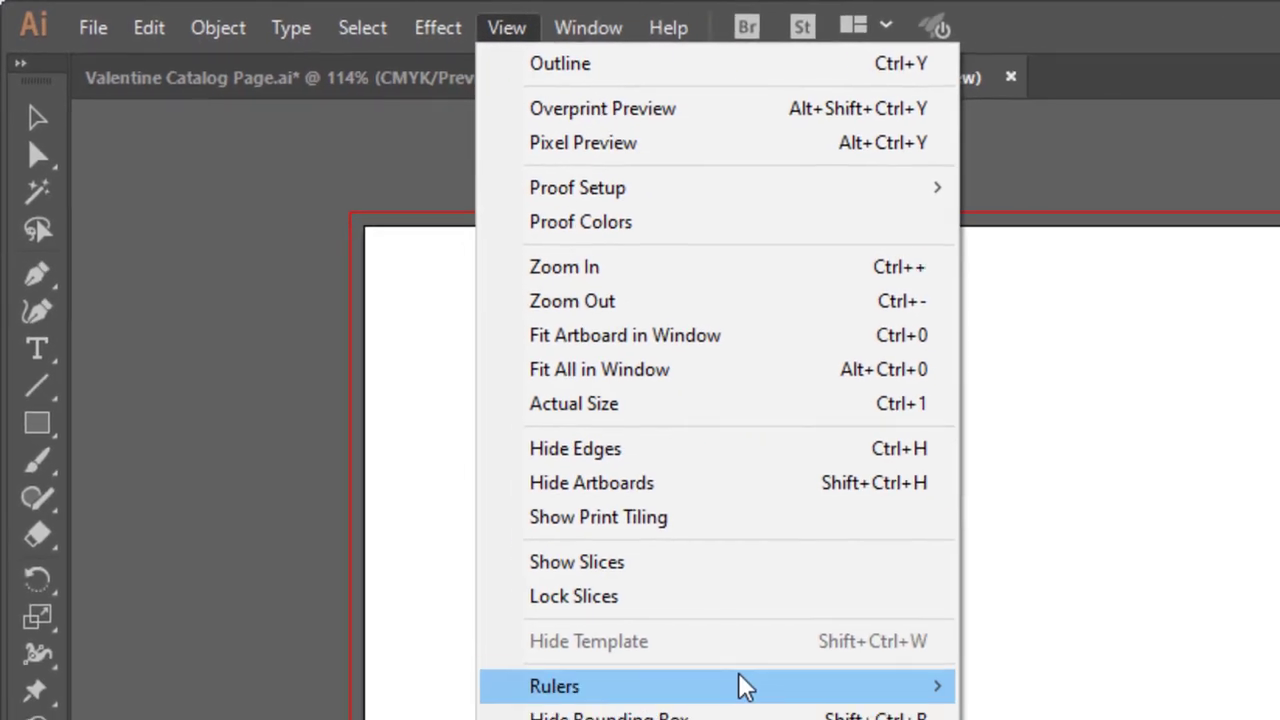
pyautogui.moveTo(745, 687)
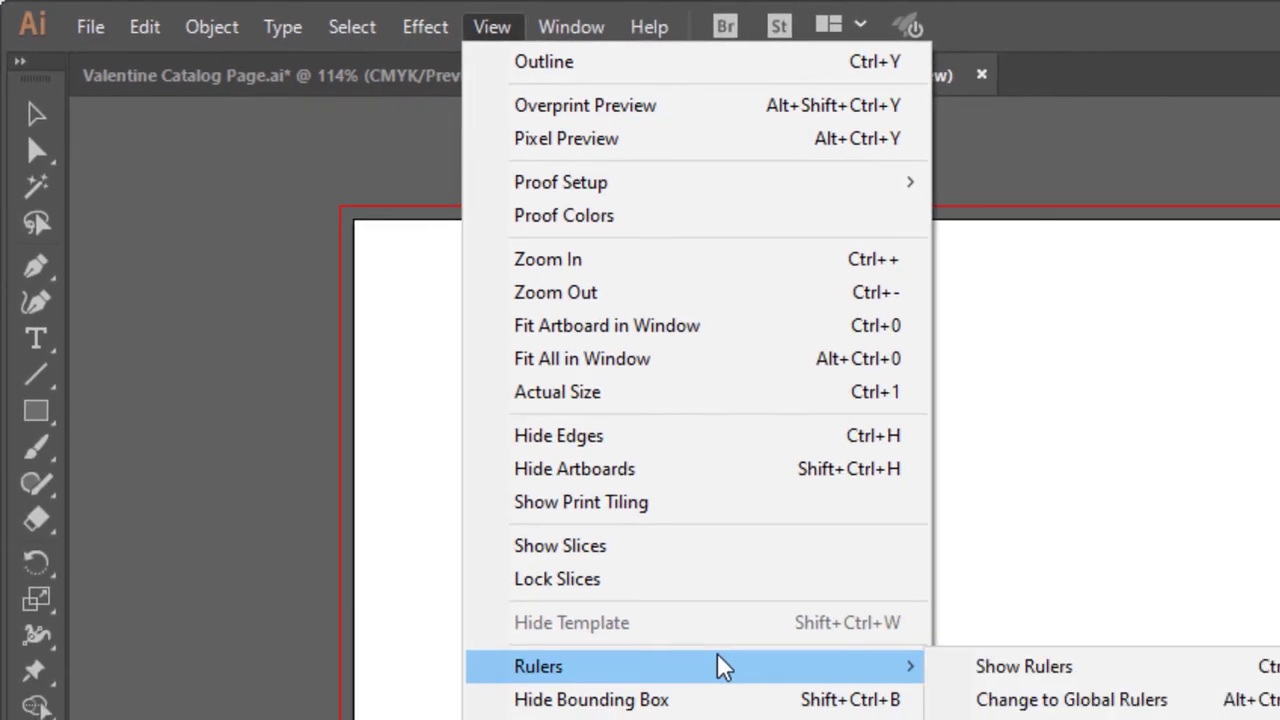
pyautogui.click(1097, 690)
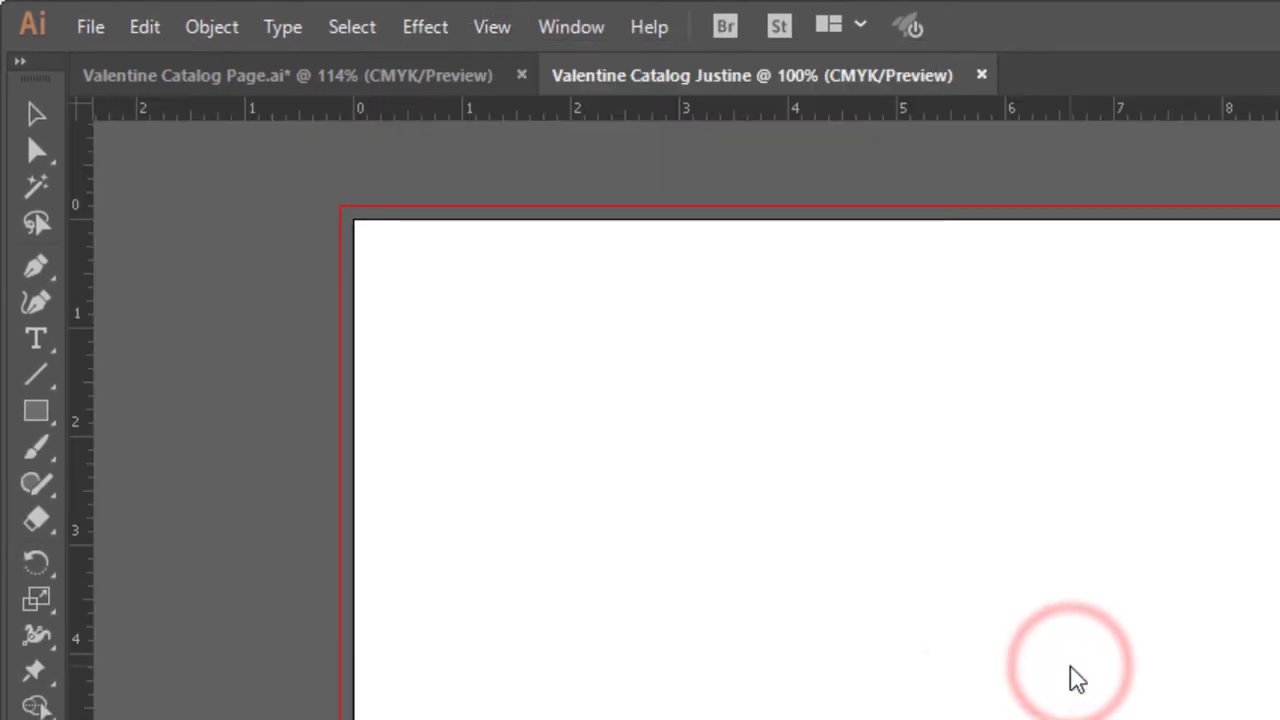
# - Place vertical margin guides 1/4 in inside the left and right page edges
pyautogui.press('z')
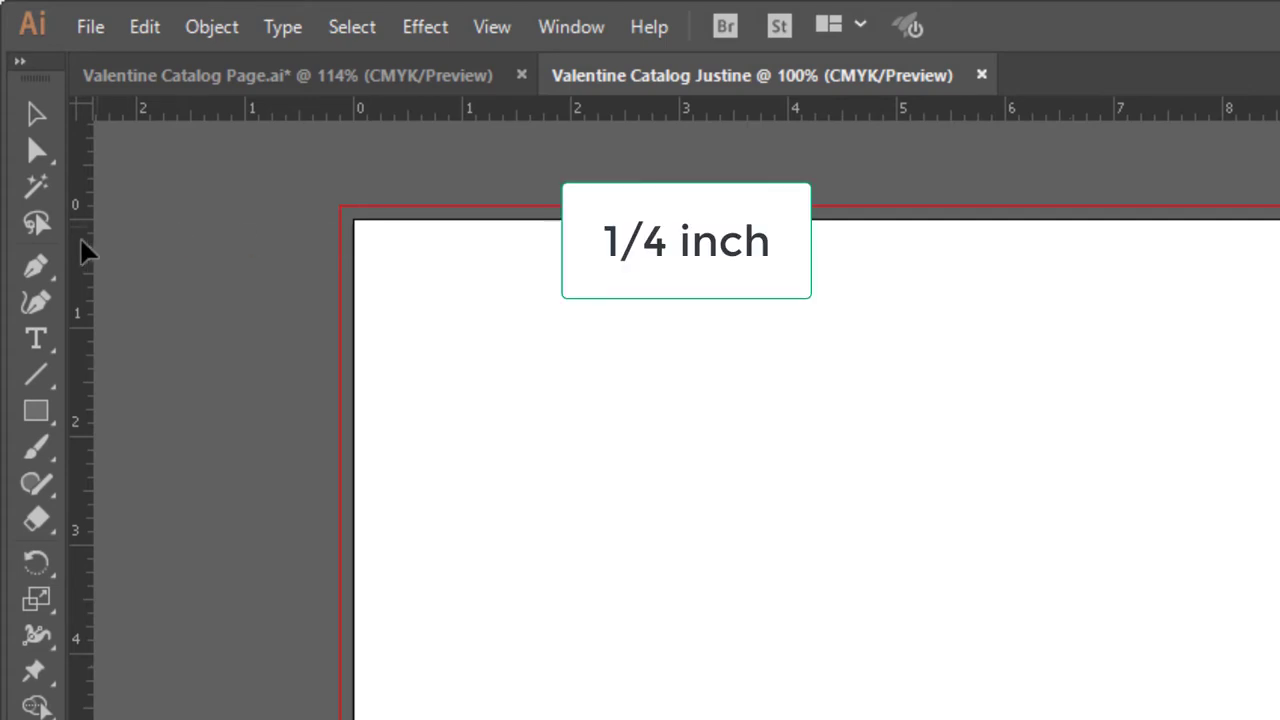
pyautogui.moveTo(84, 250); pyautogui.dragTo(380, 250)
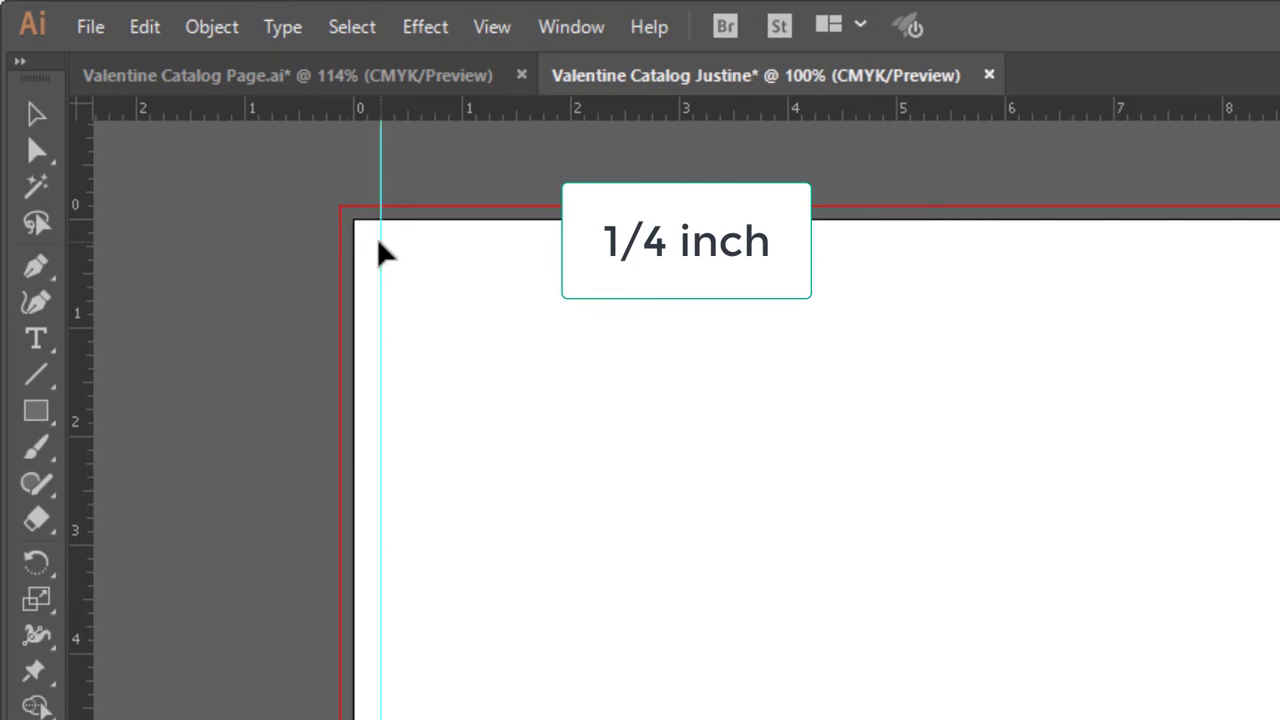
pyautogui.click(83, 298)
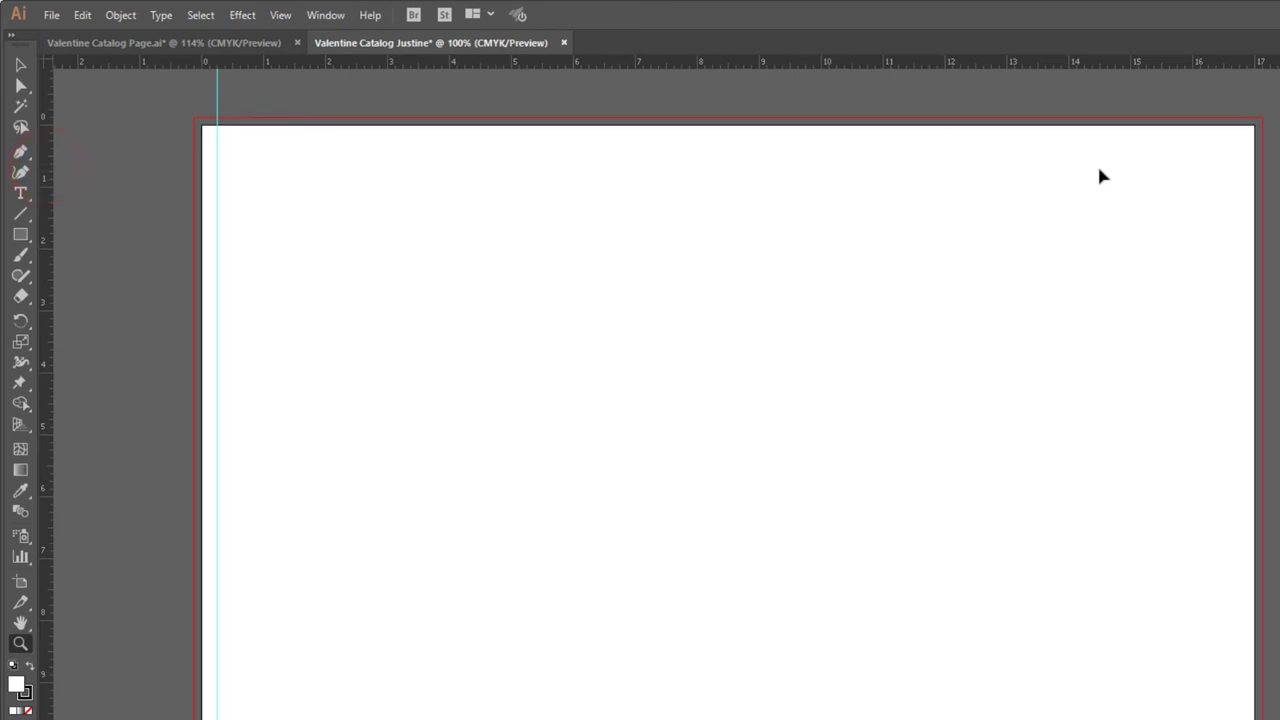
pyautogui.moveTo(1099, 170); pyautogui.dragTo(1239, 160)
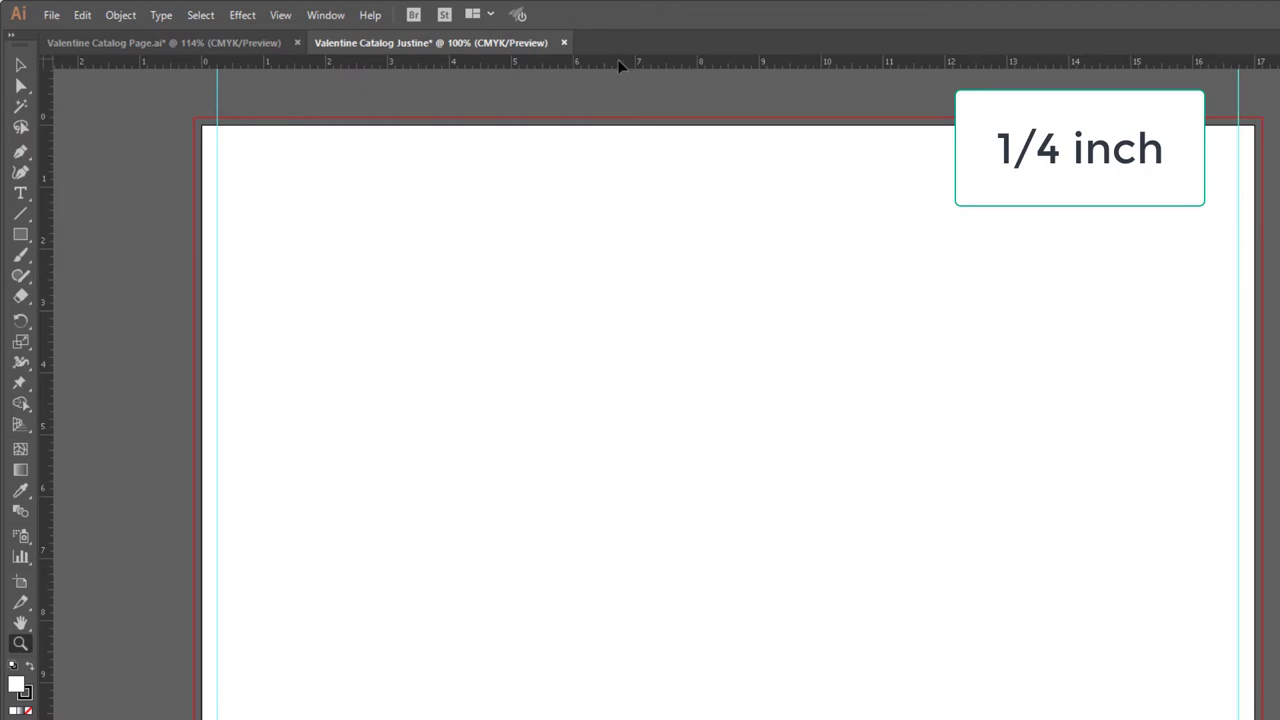
# - Add horizontal margin guides 1/4 in above the bottom edge and near the top edge
pyautogui.moveTo(623, 64); pyautogui.dragTo(579, 719)
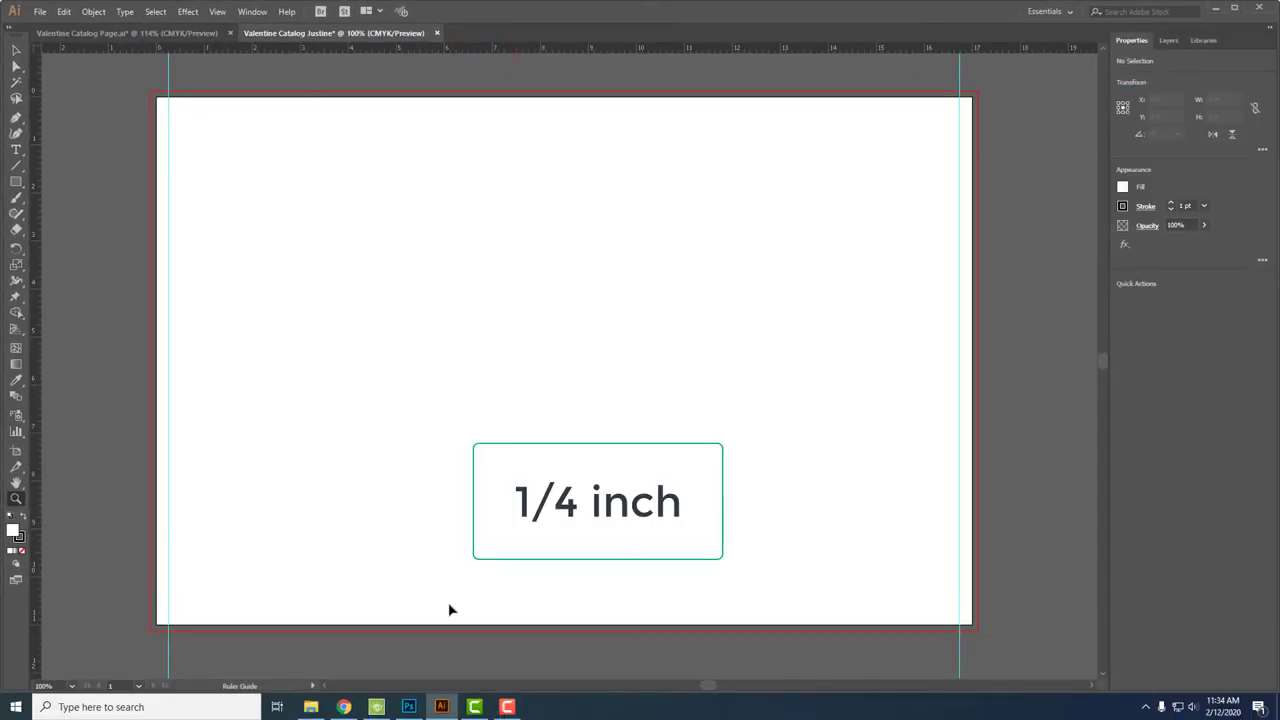
pyautogui.moveTo(449, 604); pyautogui.dragTo(451, 614)
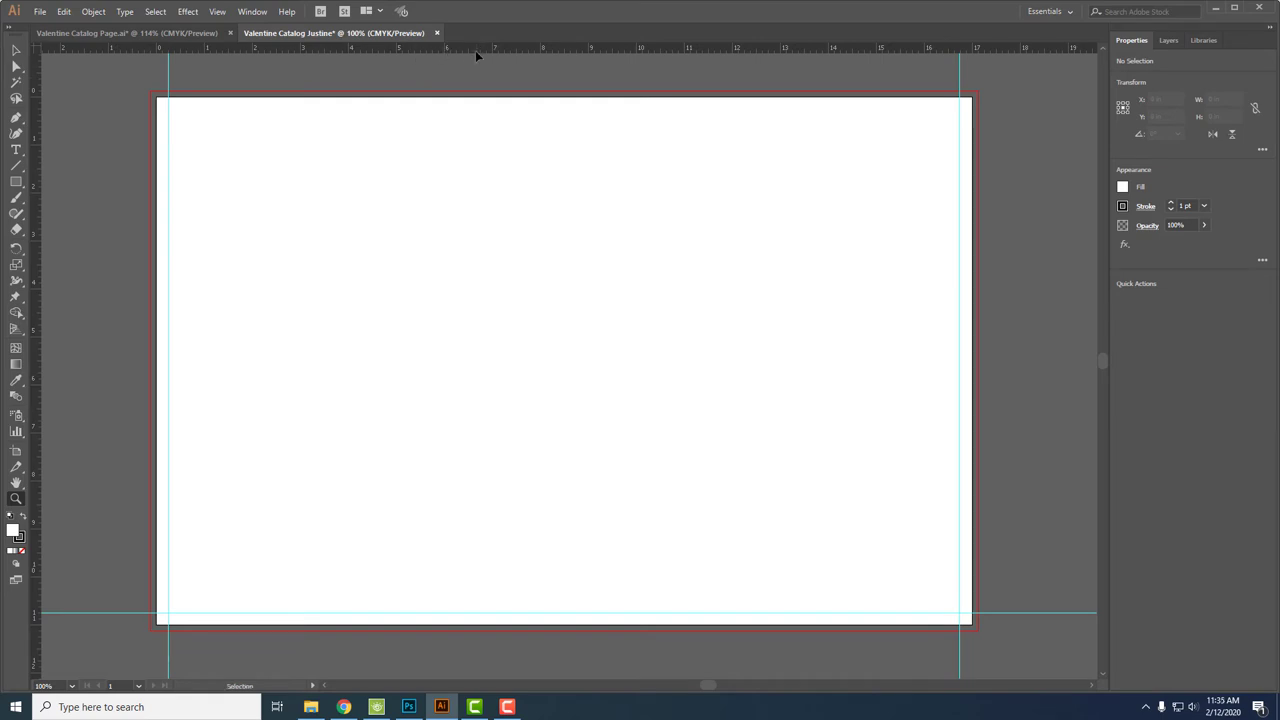
pyautogui.moveTo(475, 50); pyautogui.dragTo(465, 126)
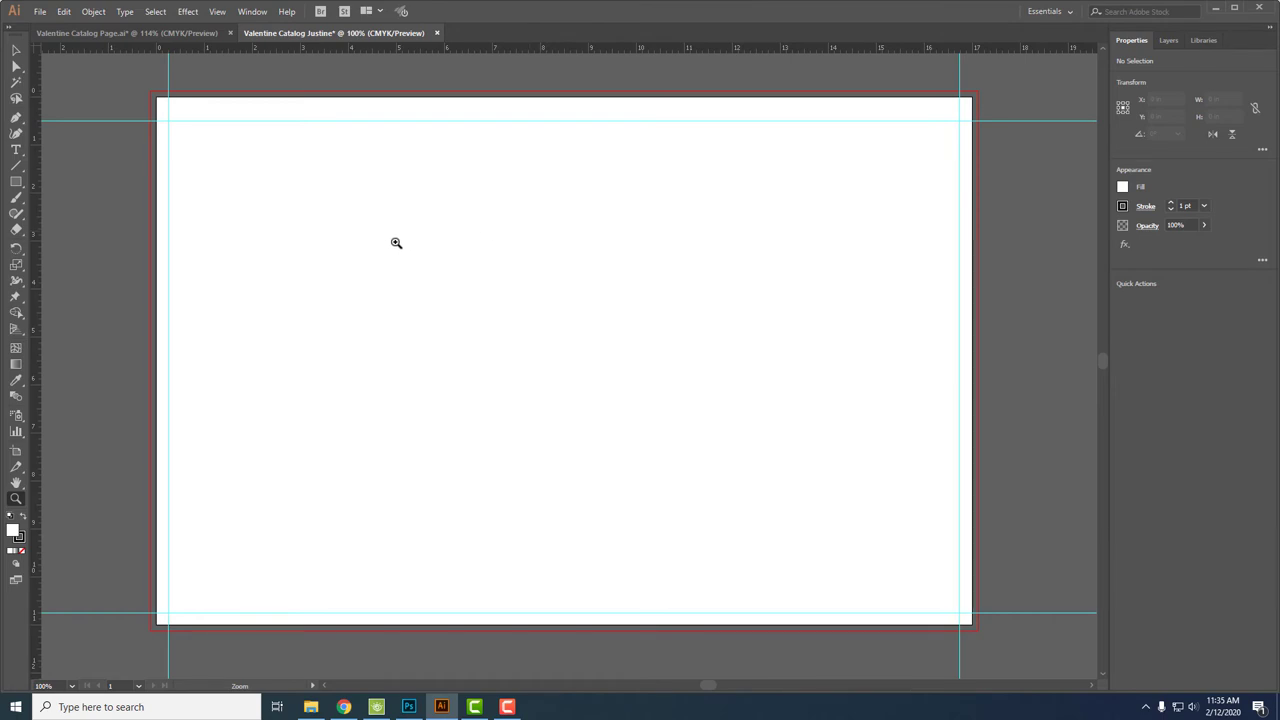
# - Place vertical guides at the 8 in and 9 in marks flanking the centre fold
pyautogui.moveTo(34, 262); pyautogui.dragTo(111, 265)
pyautogui.moveTo(518, 207); pyautogui.dragTo(541, 199)
pyautogui.moveTo(37, 264); pyautogui.dragTo(589, 242)
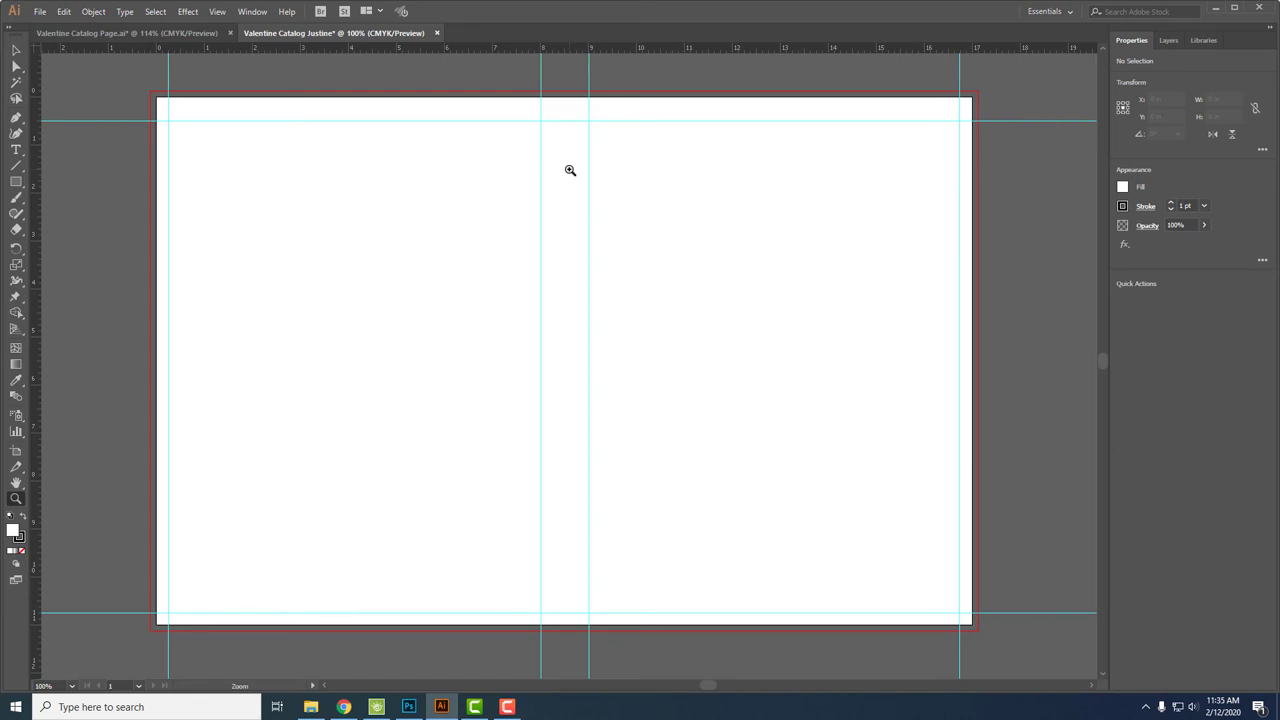
# - Drag horizontal photo-grid guides down to the 4 in and 7 1/2 in marks
pyautogui.click(399, 47)
pyautogui.moveTo(331, 152); pyautogui.dragTo(265, 190)
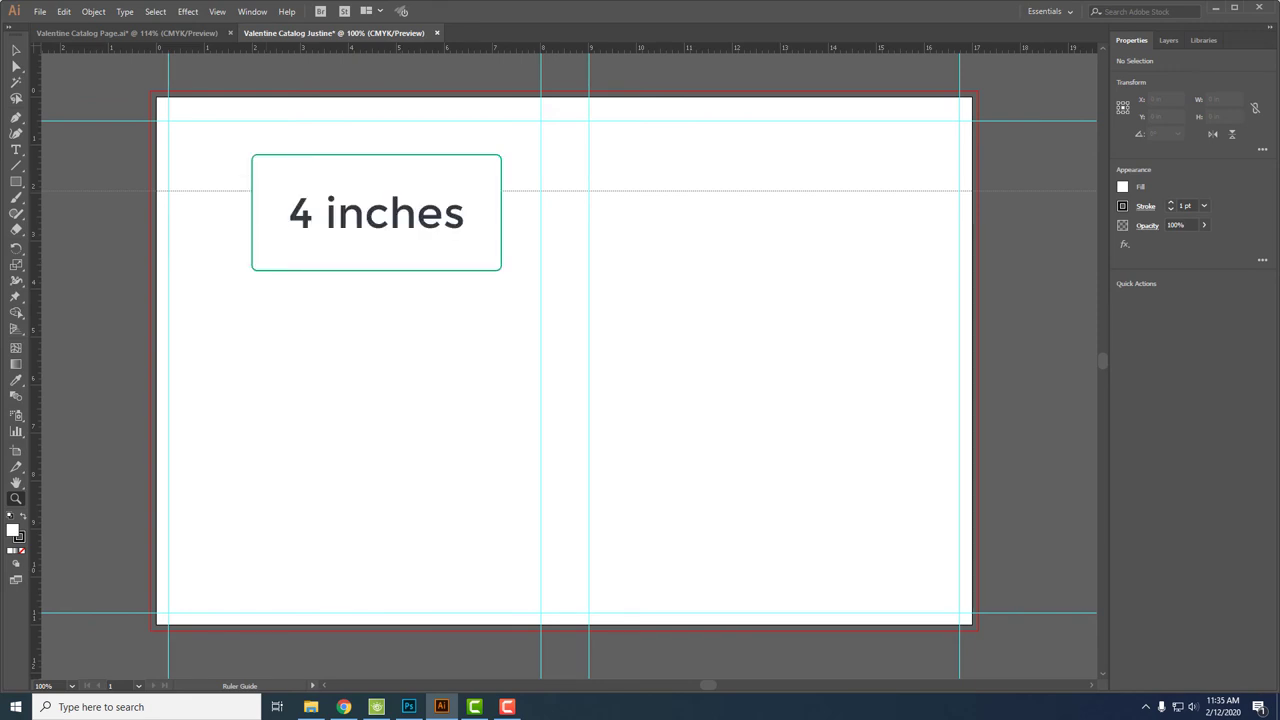
pyautogui.moveTo(265, 190); pyautogui.dragTo(254, 290)
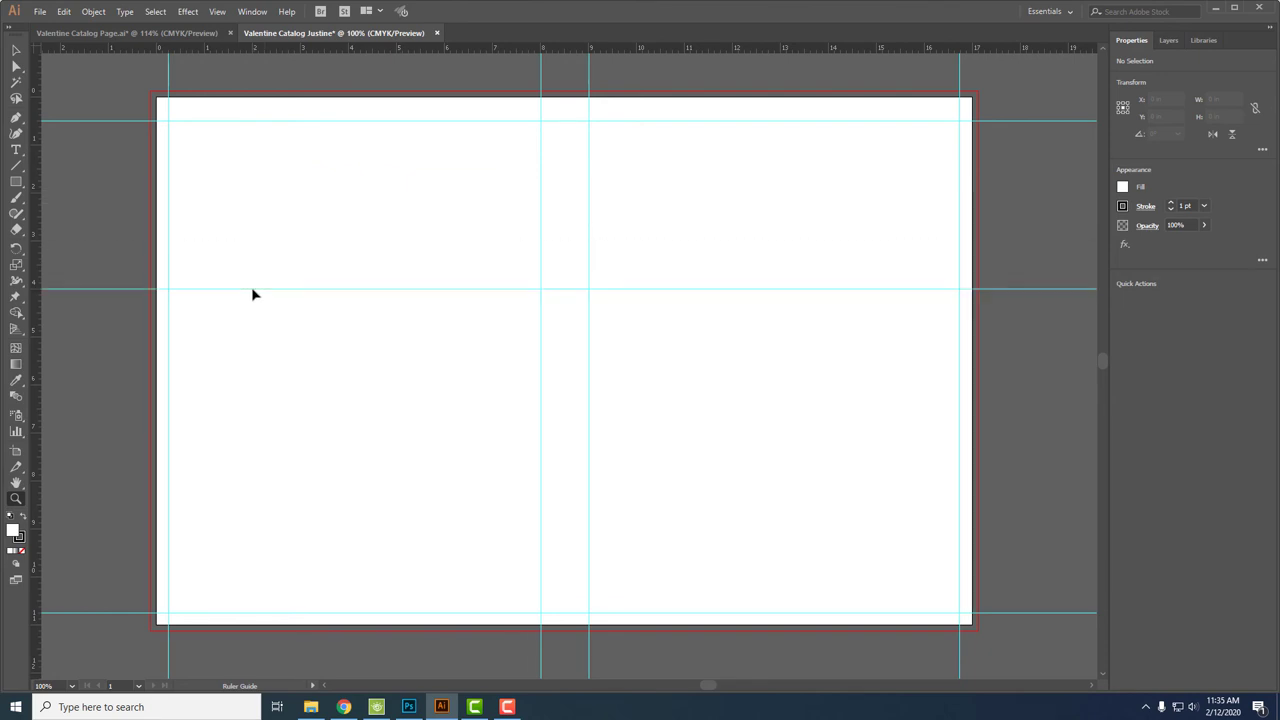
pyautogui.moveTo(260, 49); pyautogui.dragTo(251, 458)
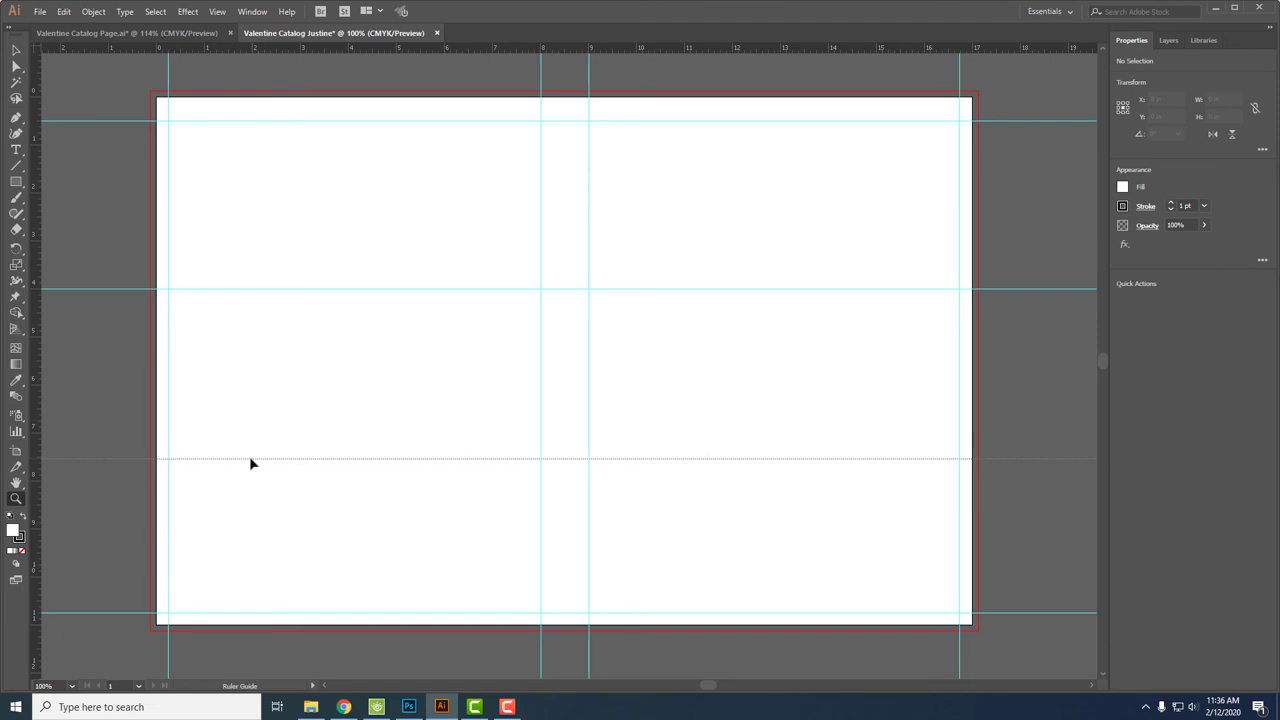
pyautogui.moveTo(250, 458); pyautogui.dragTo(250, 458)
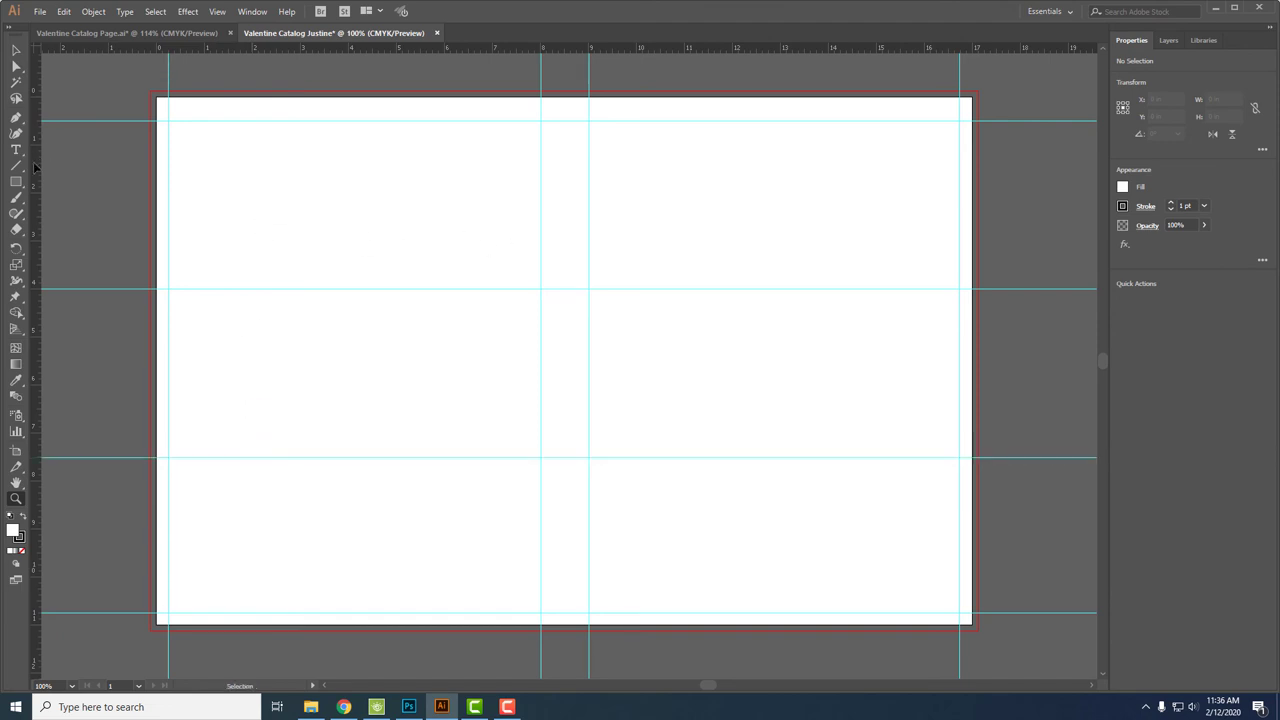
# - Place vertical photo-grid guides at the 4 in and 13 in marks
pyautogui.moveTo(35, 168); pyautogui.dragTo(348, 152)
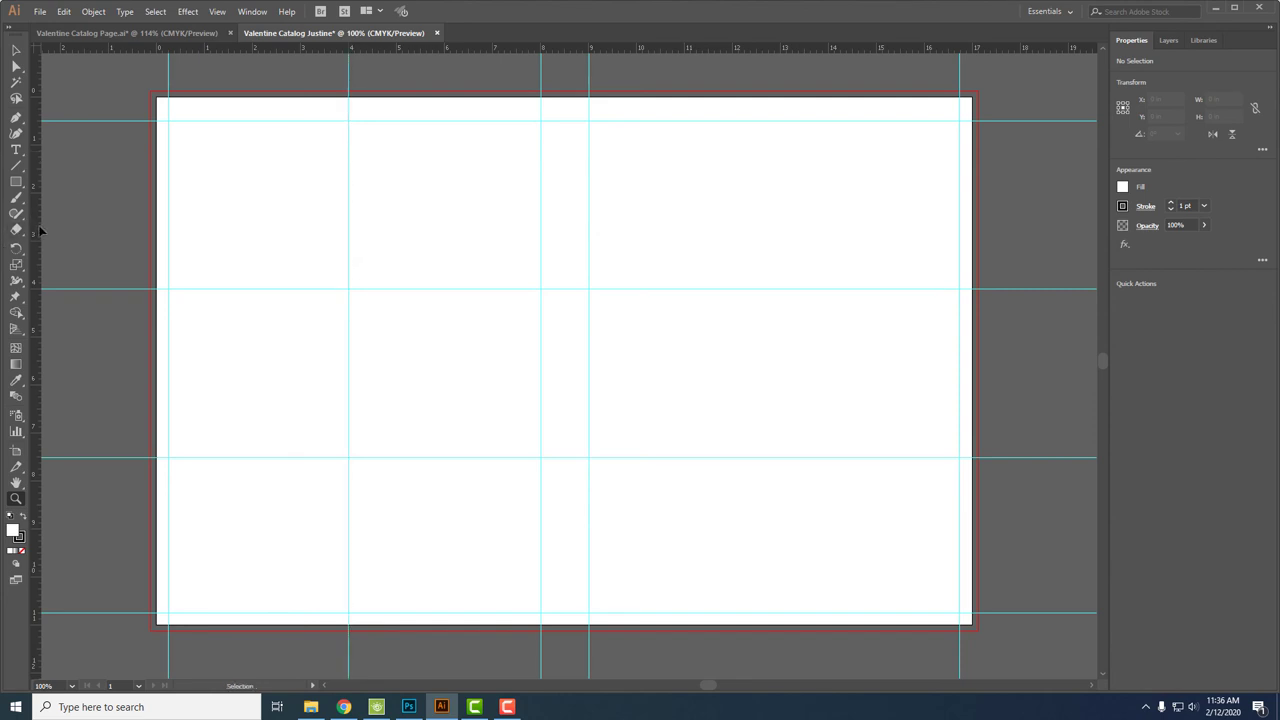
pyautogui.moveTo(40, 232); pyautogui.dragTo(781, 152)
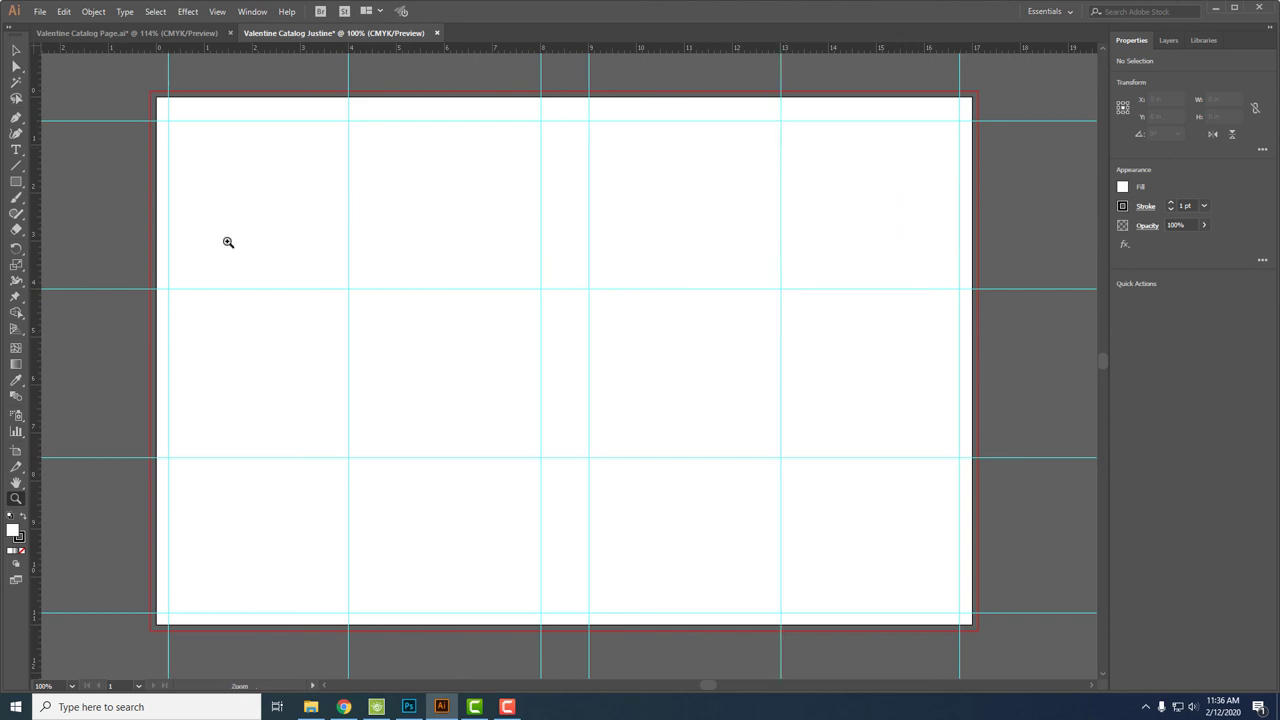